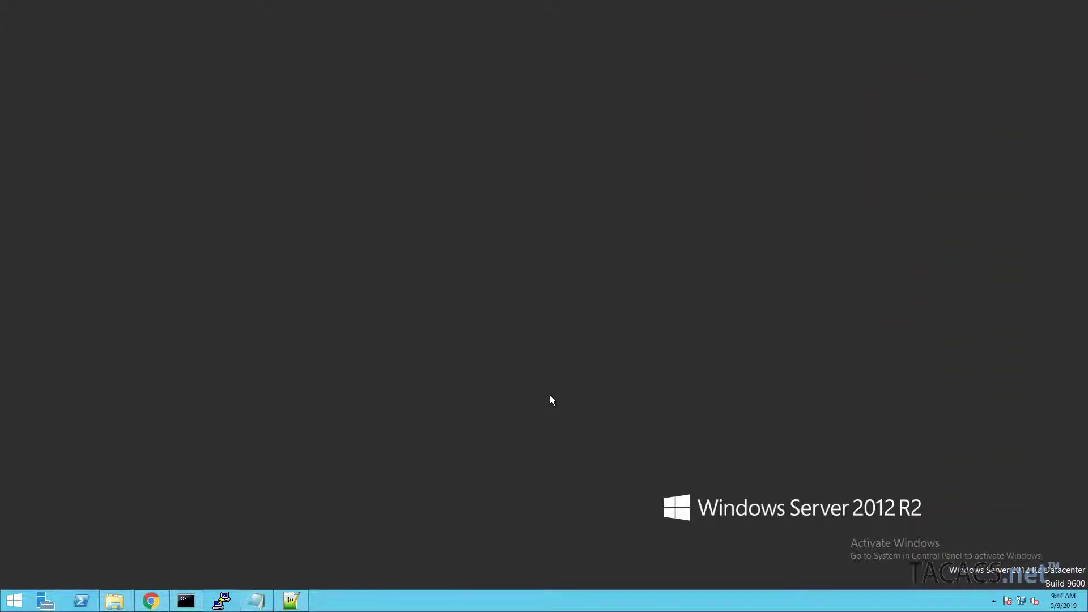
Step: Open TACACS.net's Configuration entry from the Start screen's app list to edit its logging config
click(14, 600)
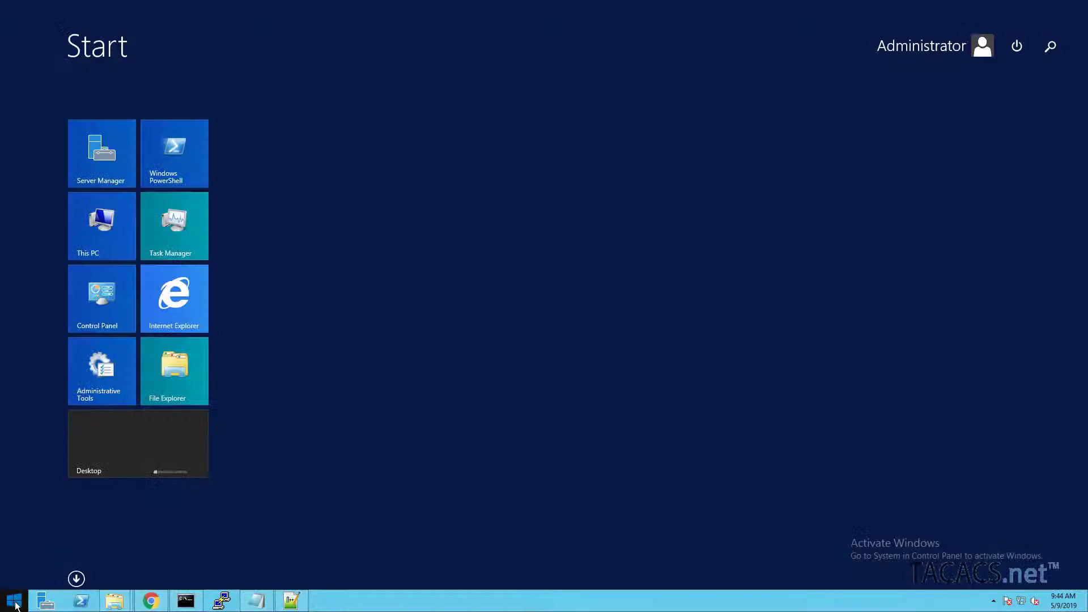
click(76, 578)
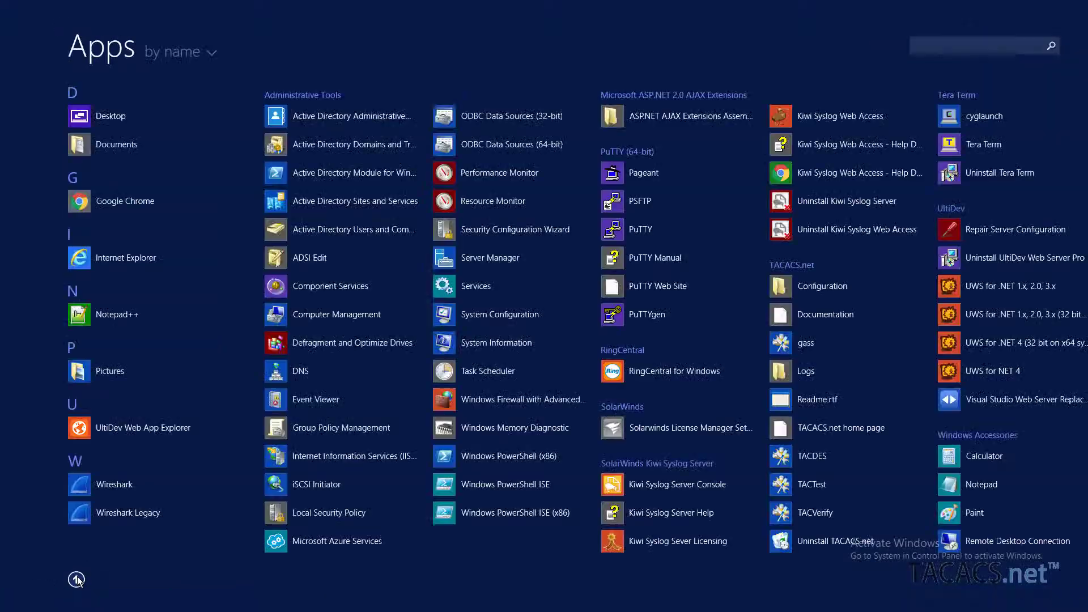
scroll(187, 479, down, 5)
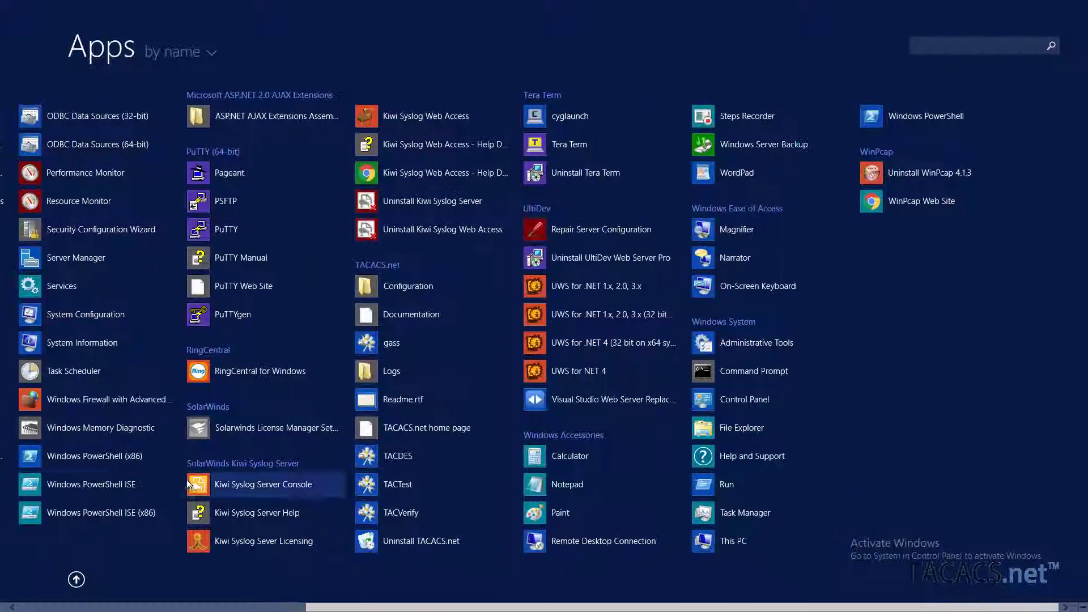
click(398, 287)
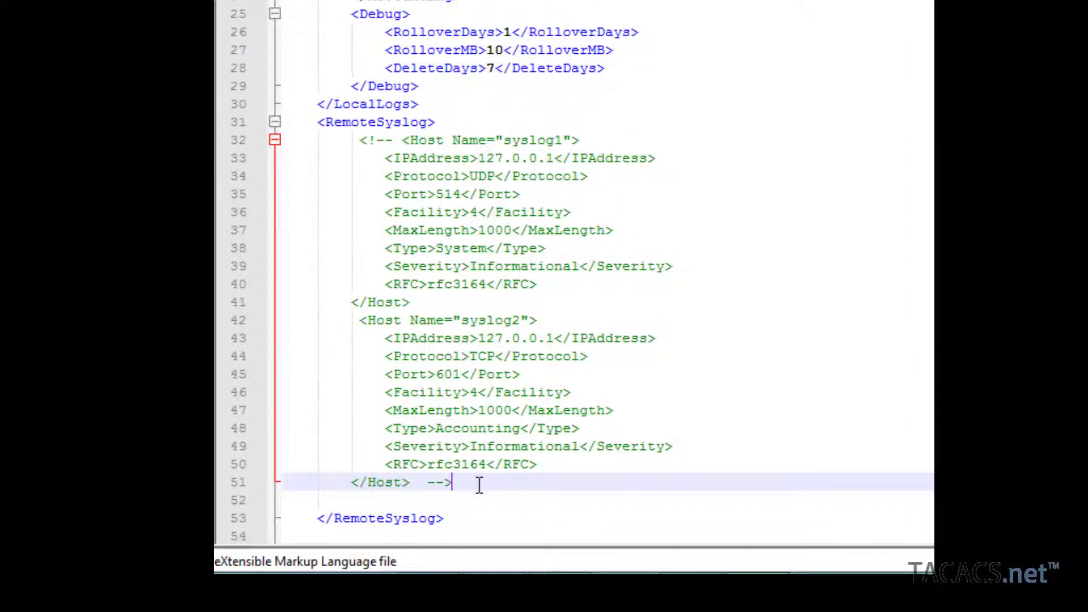
Step: Remove the comment markers on lines 51 and 32 so the syslog1 and syslog2 hosts are active
key(BackSpace)
key(BackSpace)
key(BackSpace)
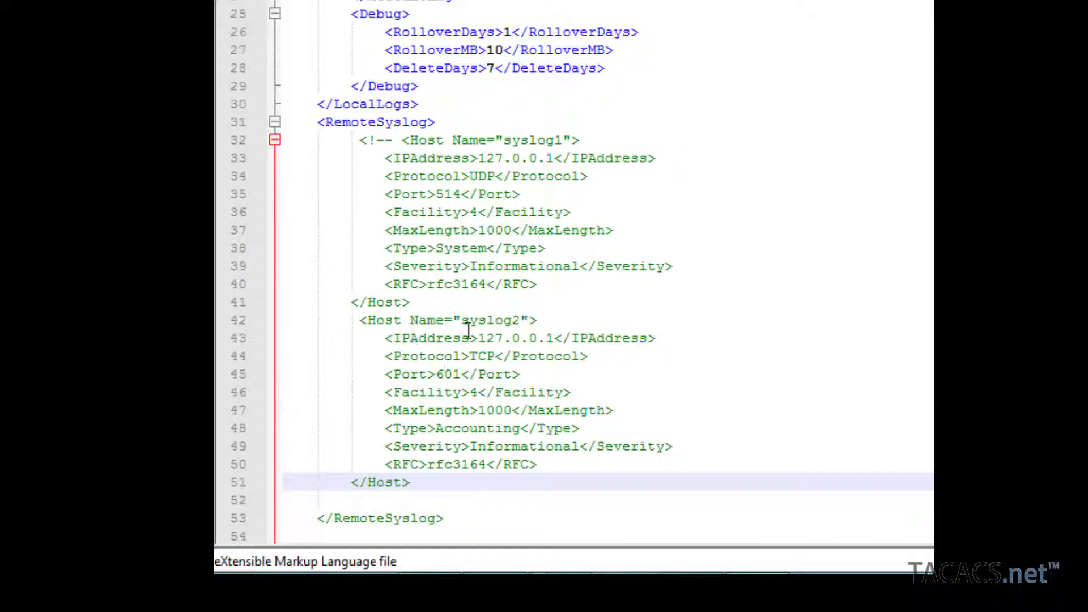
click(395, 140)
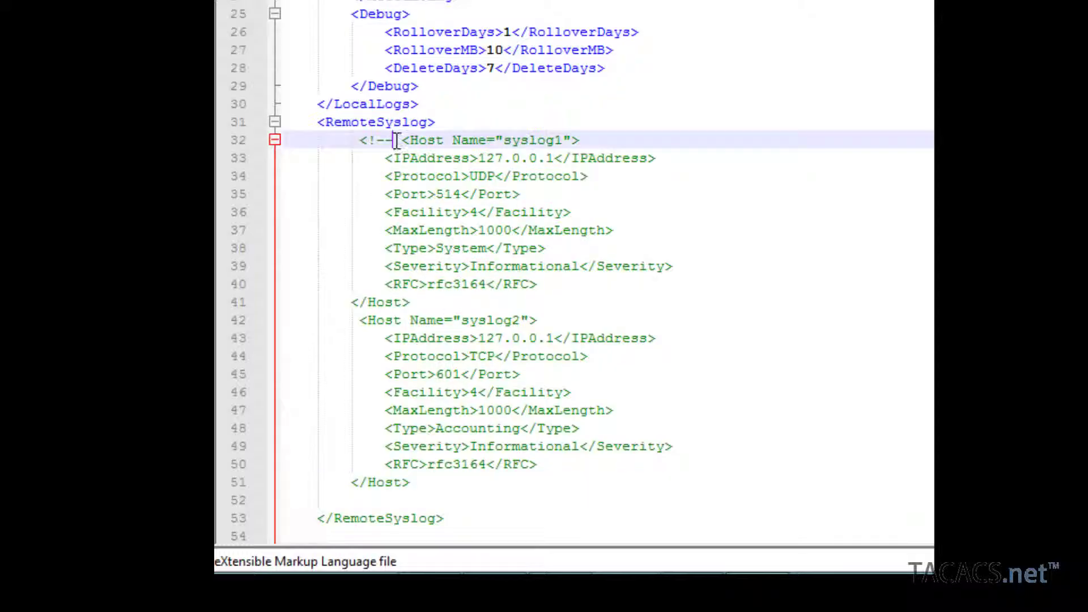
key(BackSpace)
key(BackSpace)
key(BackSpace)
key(BackSpace)
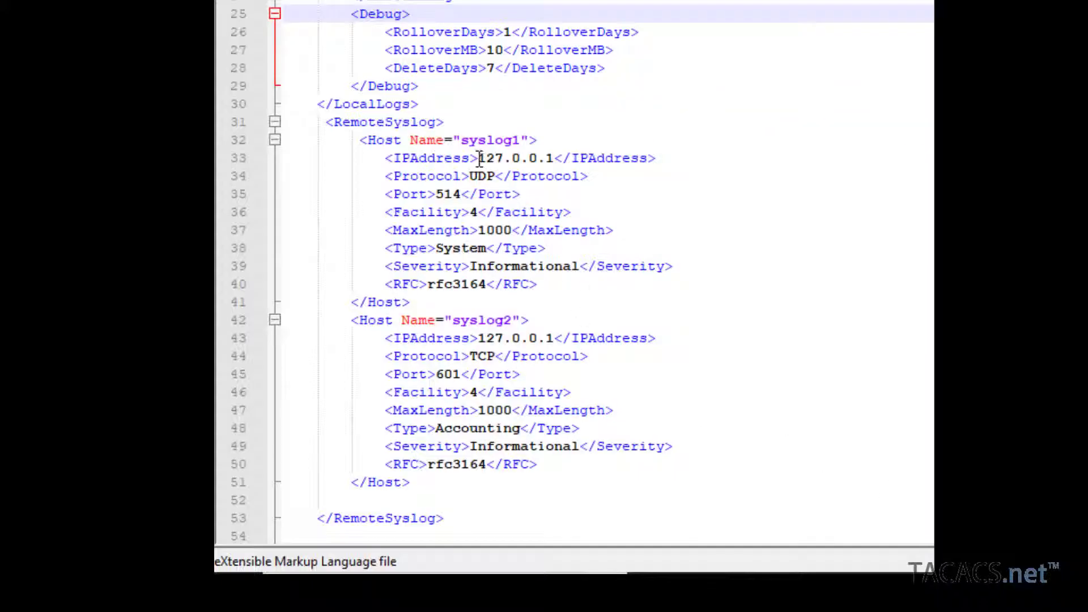
Step: Change syslog1's IP address from 127.0.0.1 to 192.168.100.212, then select its host name
drag(479, 160, 554, 159)
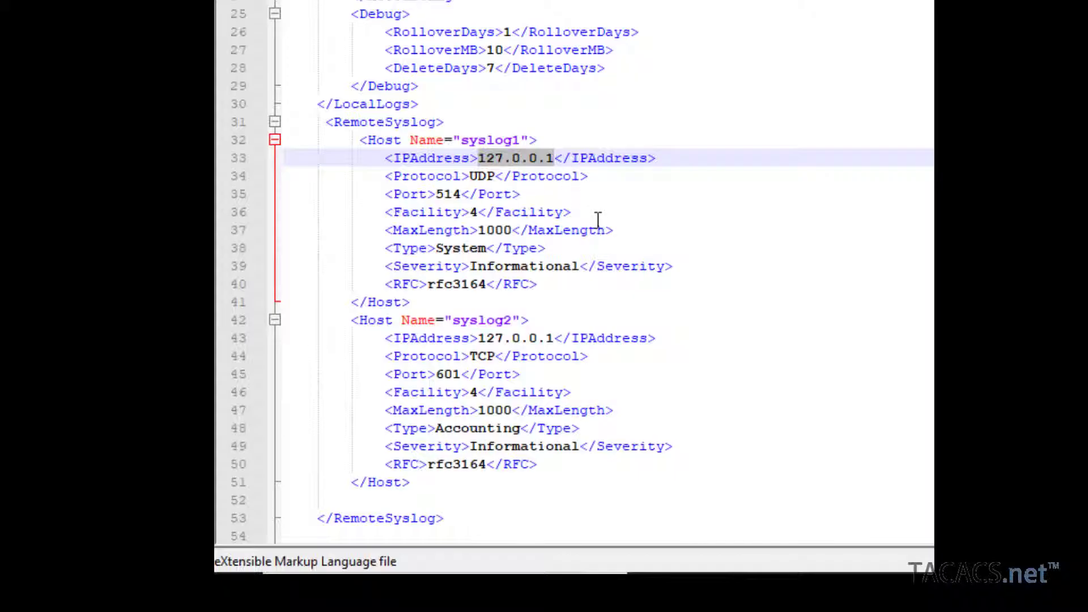
text(192.168)
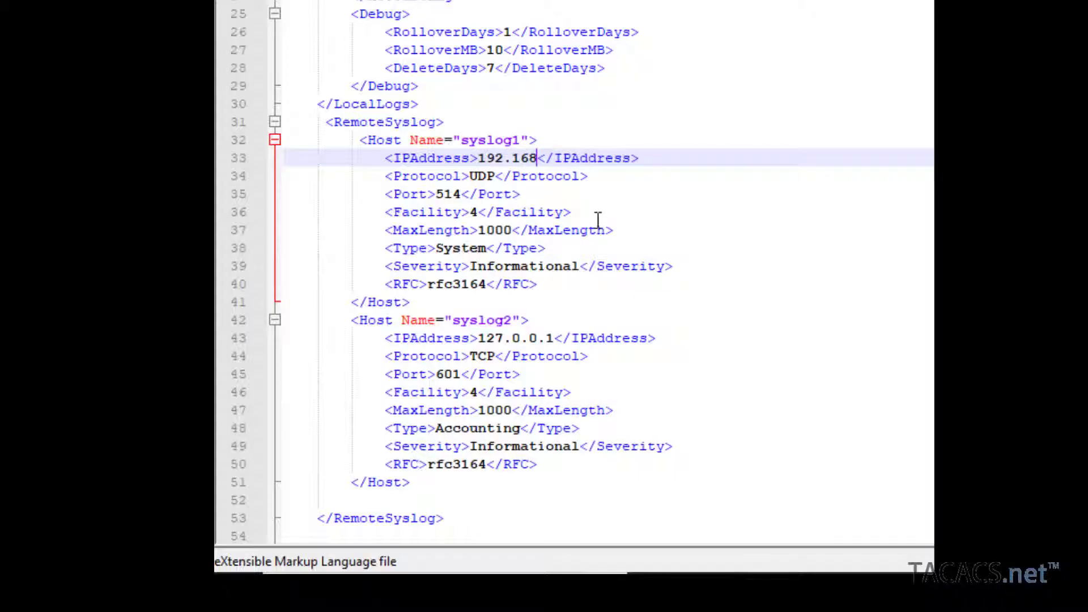
text(.100.212)
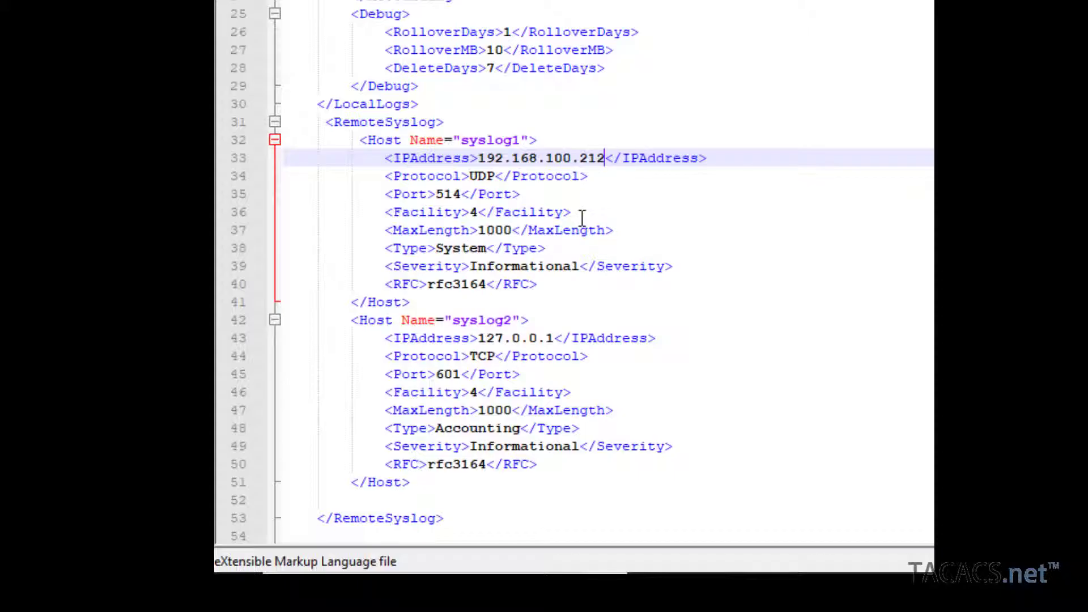
click(462, 140)
drag(509, 138, 520, 139)
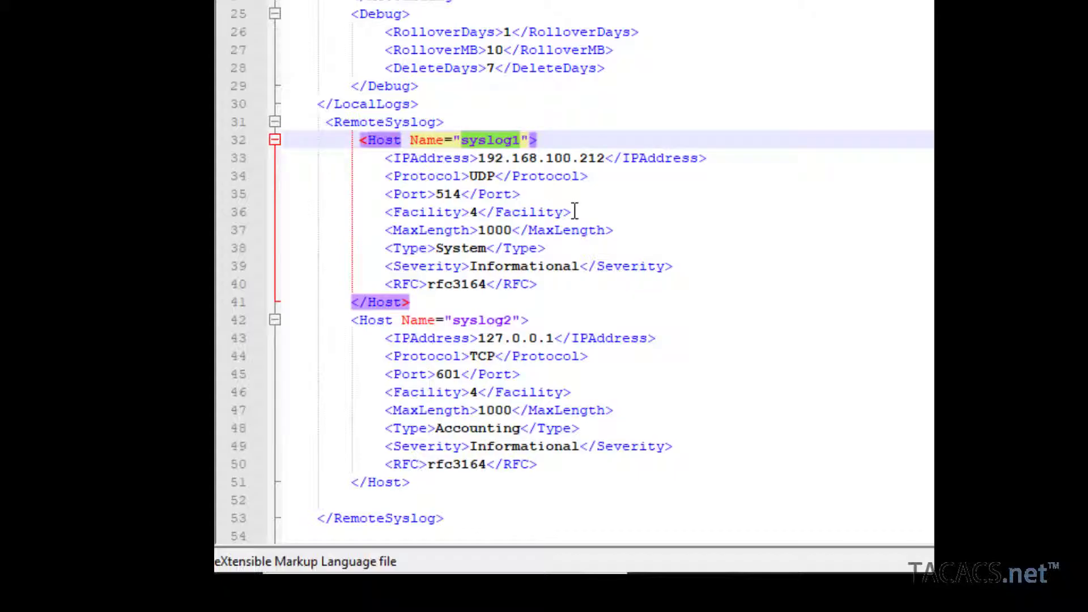
Step: Replace the selected host name with Kiwi_Web_Access
text(Kiwi)
text(_Web)
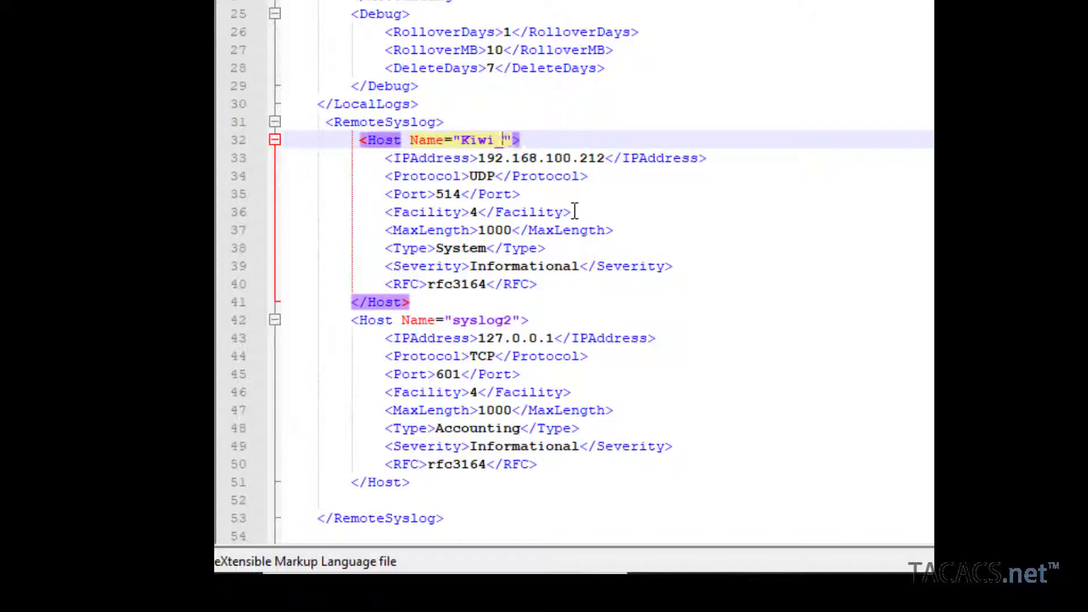
text(_Access)
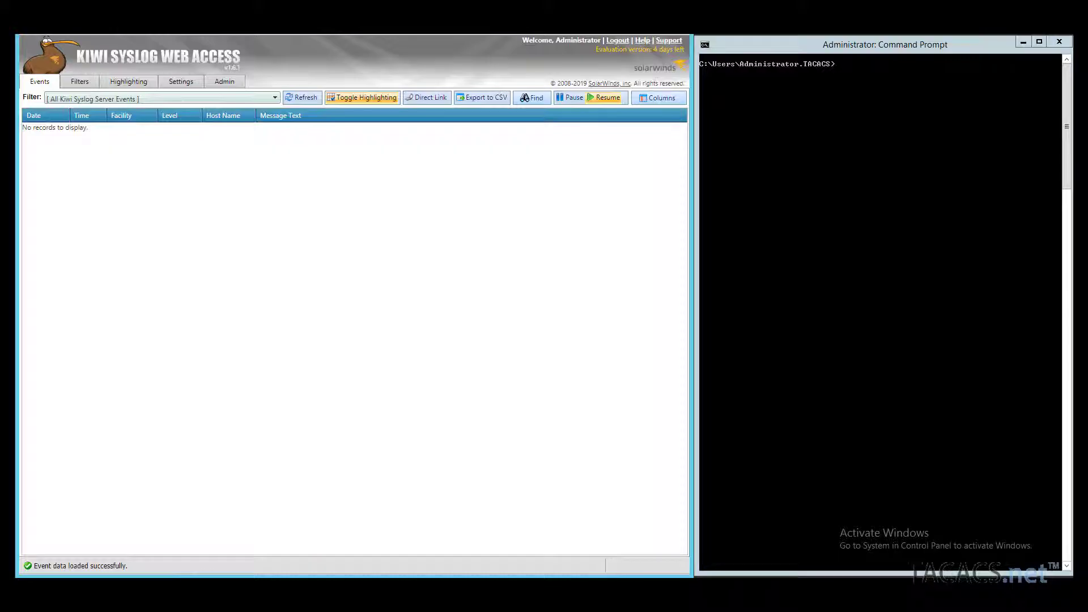
Step: Run net stop tacacs.net, then net start tacacs.net to restart the service
key(alt+Tab)
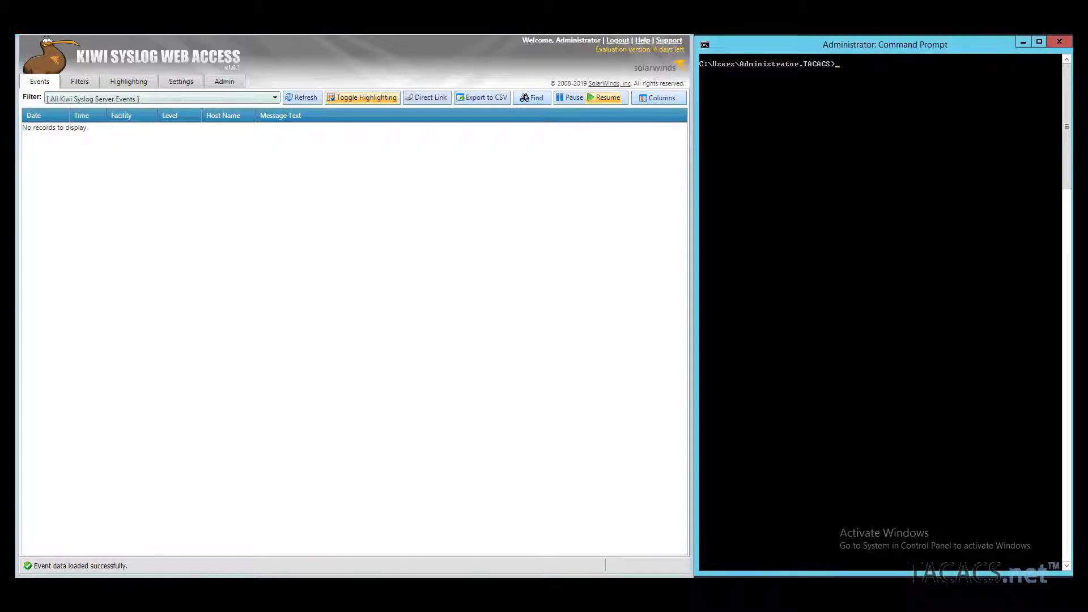
text(net stop tacacs.net)
key(Return)
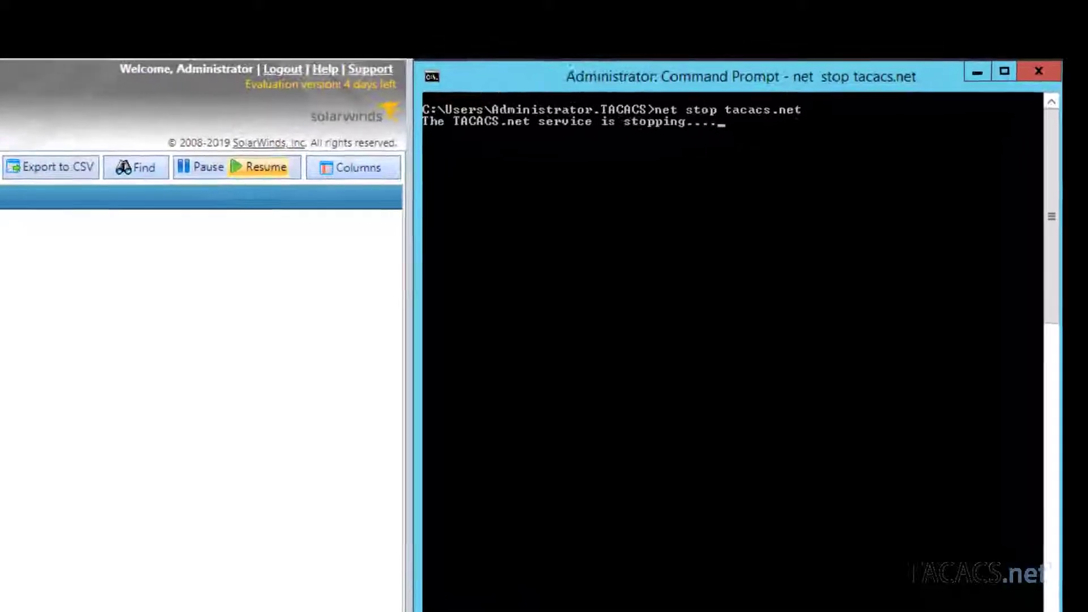
key(Up)
key(Left)
key(Left)
key(Left)
key(Left)
key(Left)
key(Left)
key(Left)
key(Left)
key(Left)
key(Left)
key(Left)
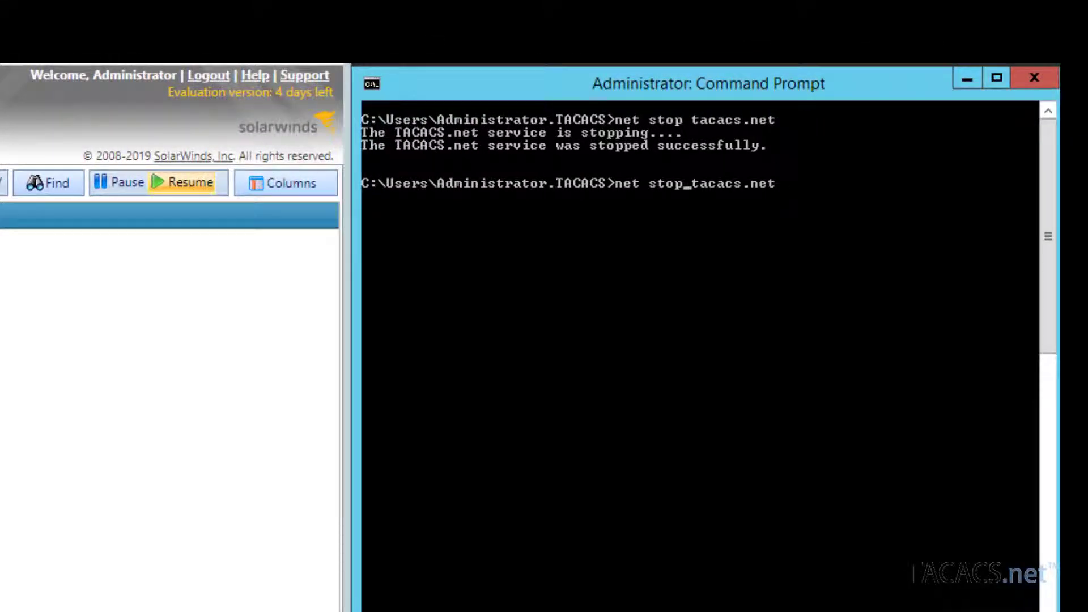
key(BackSpace)
key(BackSpace)
text(art)
key(Return)
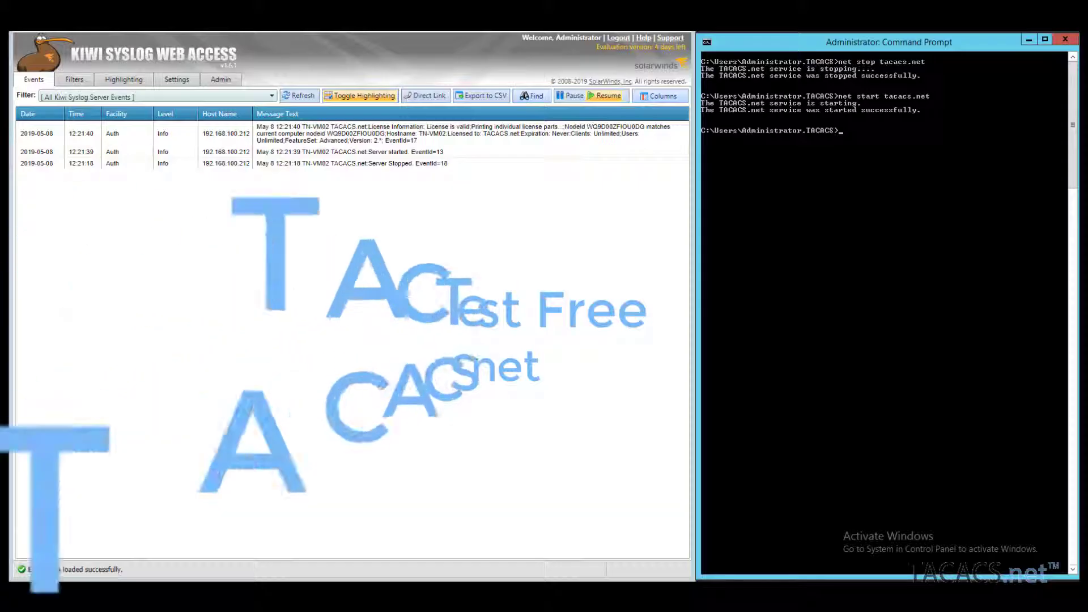
Step: Show tactest's help, then run a login test against 192.168.100.212 as user1 with the shared key and password
text(tactest)
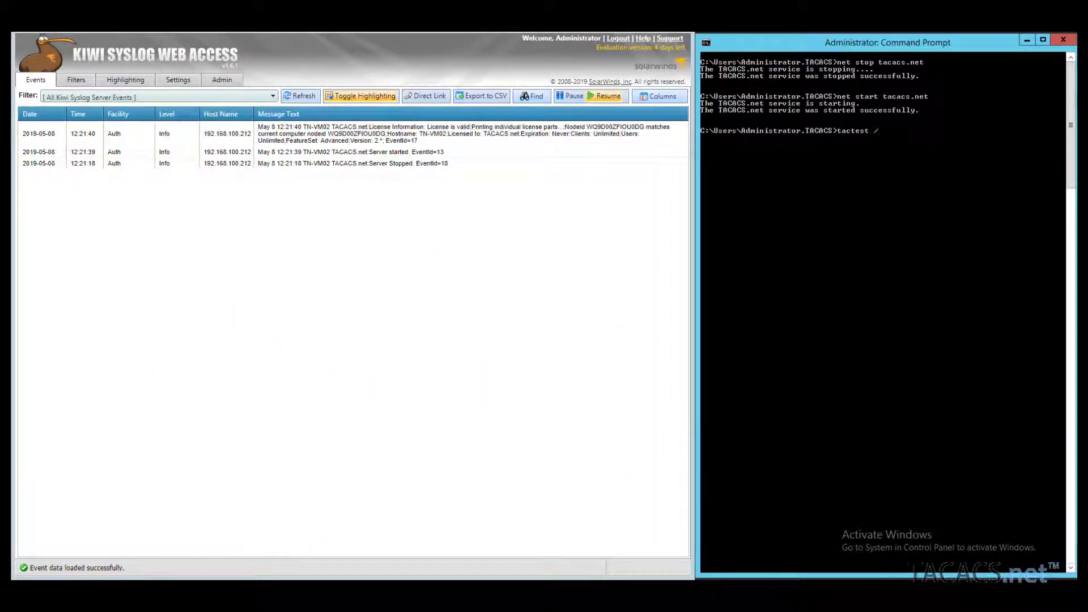
text( /?)
key(Return)
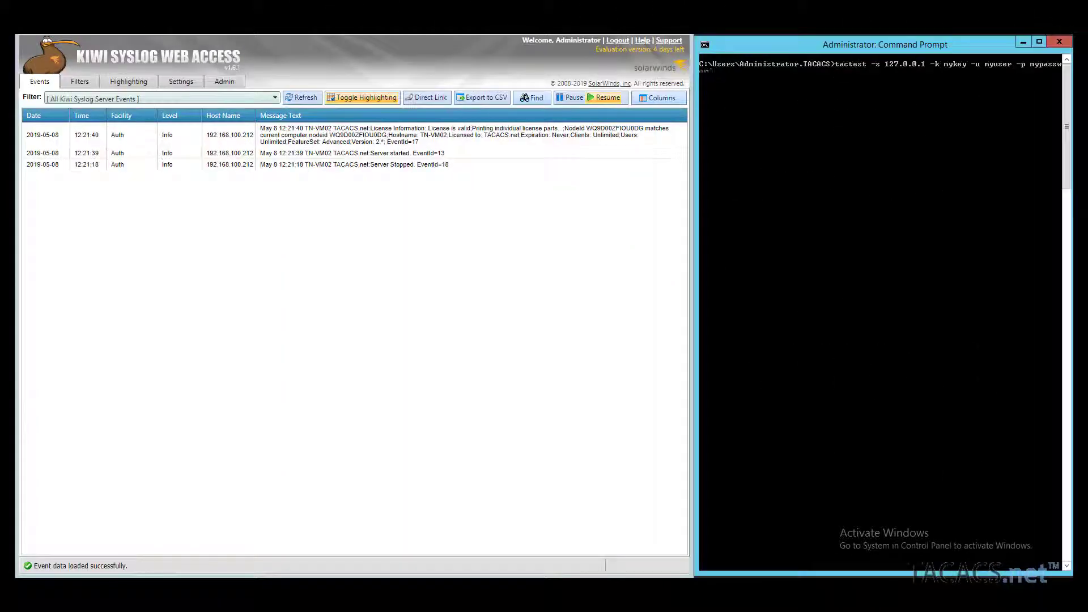
key(BackSpace)
key(BackSpace)
key(BackSpace)
key(BackSpace)
key(BackSpace)
key(BackSpace)
key(BackSpace)
text(pass)
key(Left)
key(Left)
key(Left)
key(Left)
key(Left)
key(Left)
key(Left)
key(Left)
key(BackSpace)
key(BackSpace)
key(BackSpace)
key(BackSpace)
key(BackSpace)
key(BackSpace)
text(user1)
key(BackSpace)
key(BackSpace)
key(BackSpace)
key(BackSpace)
key(BackSpace)
text(secret)
key(Left)
key(Left)
key(Left)
key(Left)
key(Left)
key(Left)
key(Left)
key(Left)
key(Left)
key(Left)
key(BackSpace)
key(BackSpace)
key(BackSpace)
key(BackSpace)
key(BackSpace)
key(BackSpace)
key(BackSpace)
key(BackSpace)
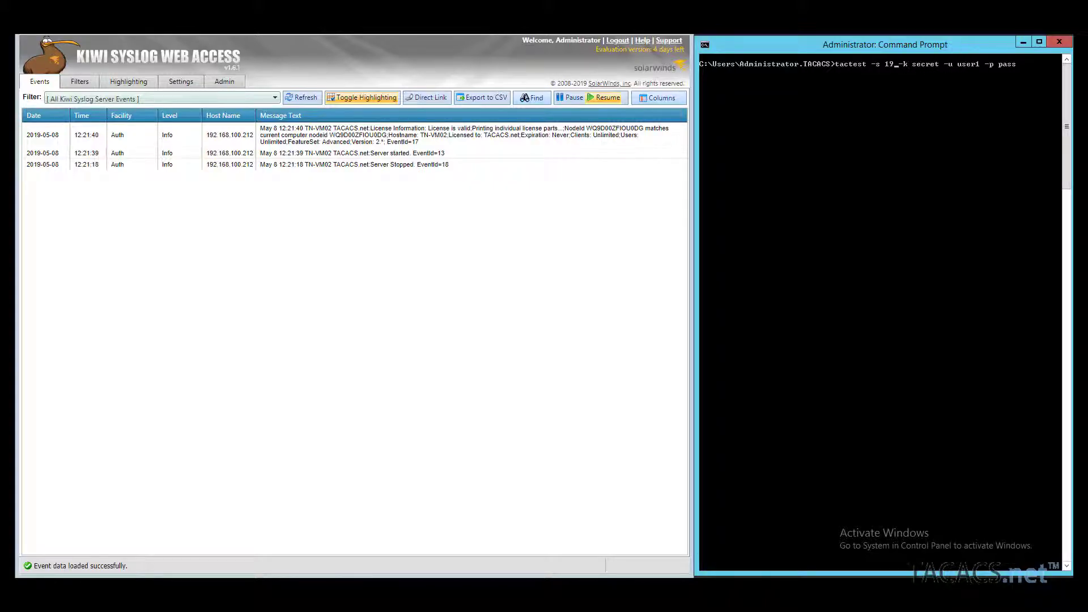
text(92.168.100.212)
key(Return)
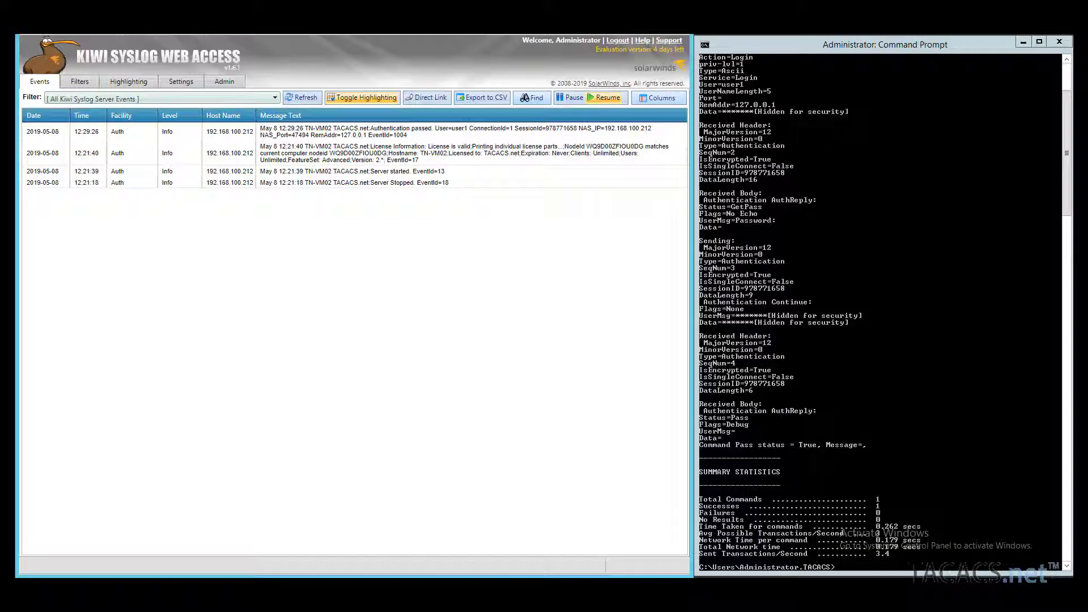
Step: Clear the console, run a user1 tactest login with a wrong password, and refresh Kiwi
key(alt+Tab)
text(cls)
key(Return)
text(tactest -s 192.168.100.212 -k secret -u user1 -p pass)
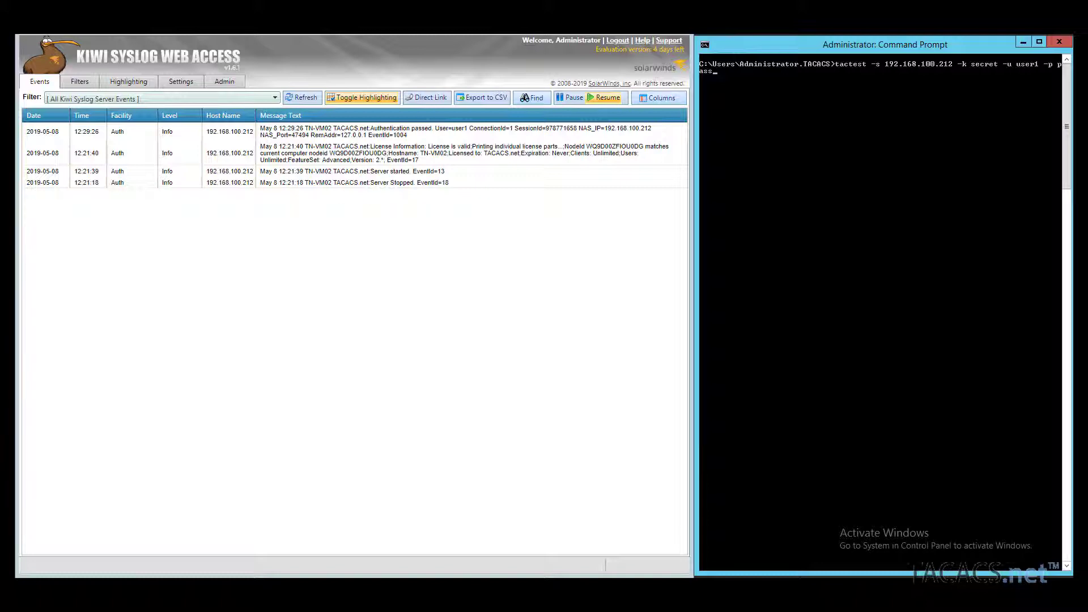
text(word)
key(Return)
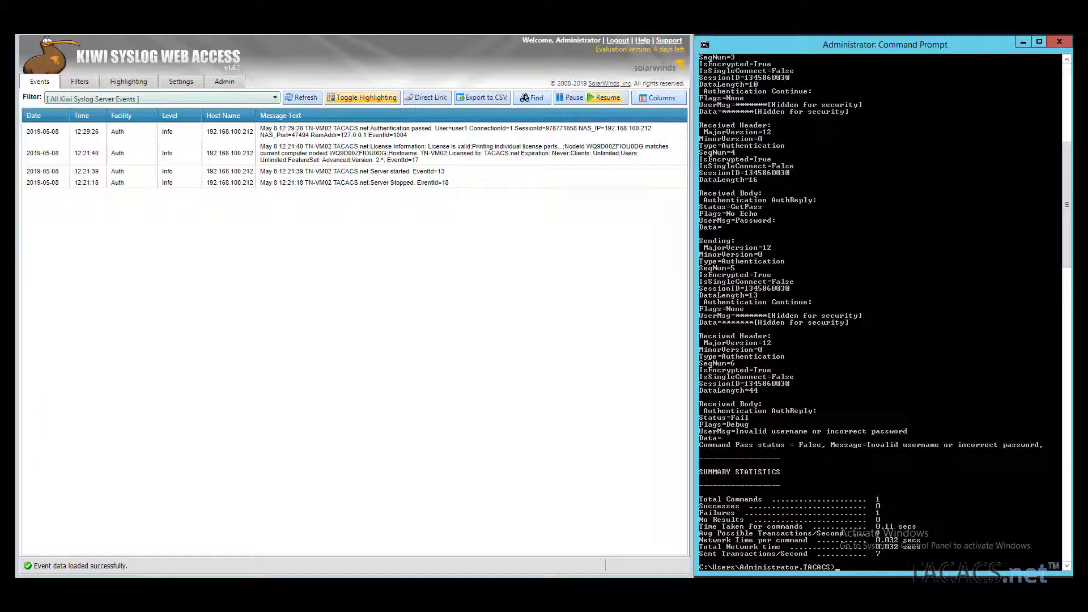
click(303, 97)
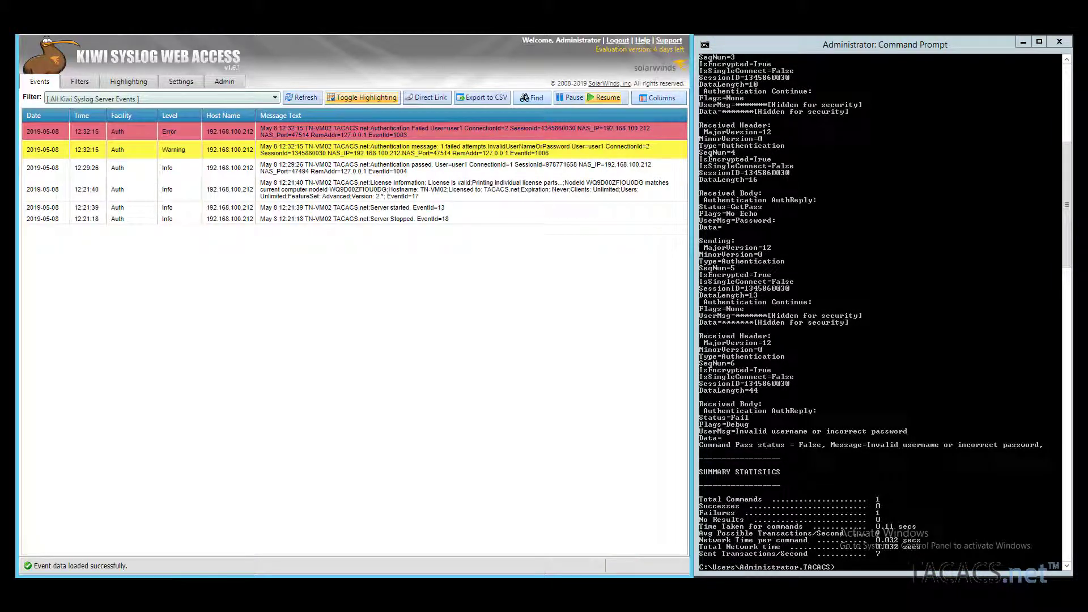
Step: Rerun the login with the unknown username wronguser1, refresh Kiwi, and clear the console
text(cls)
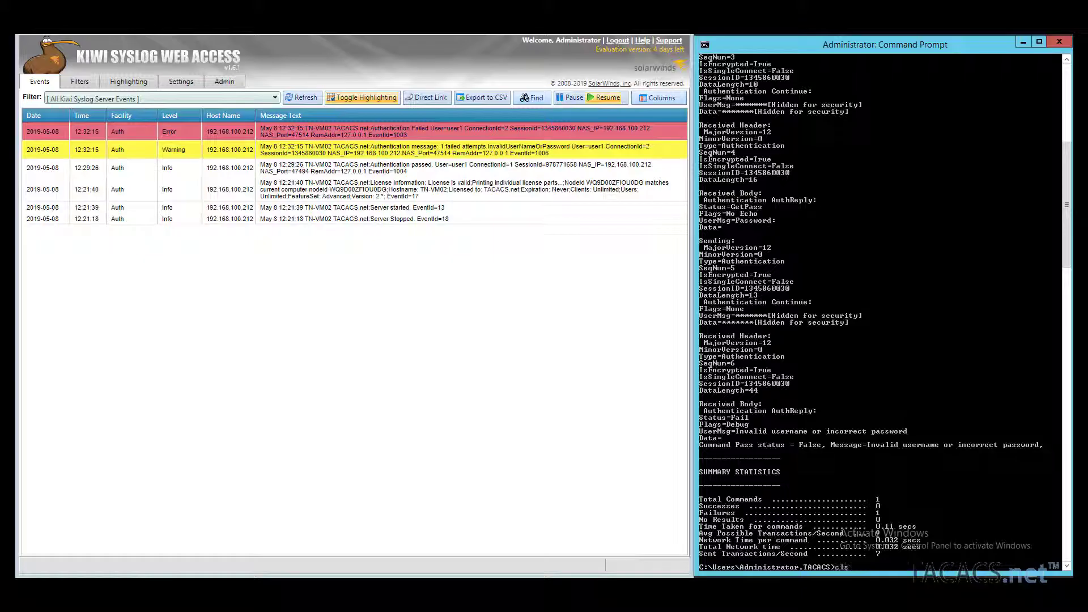
key(Return)
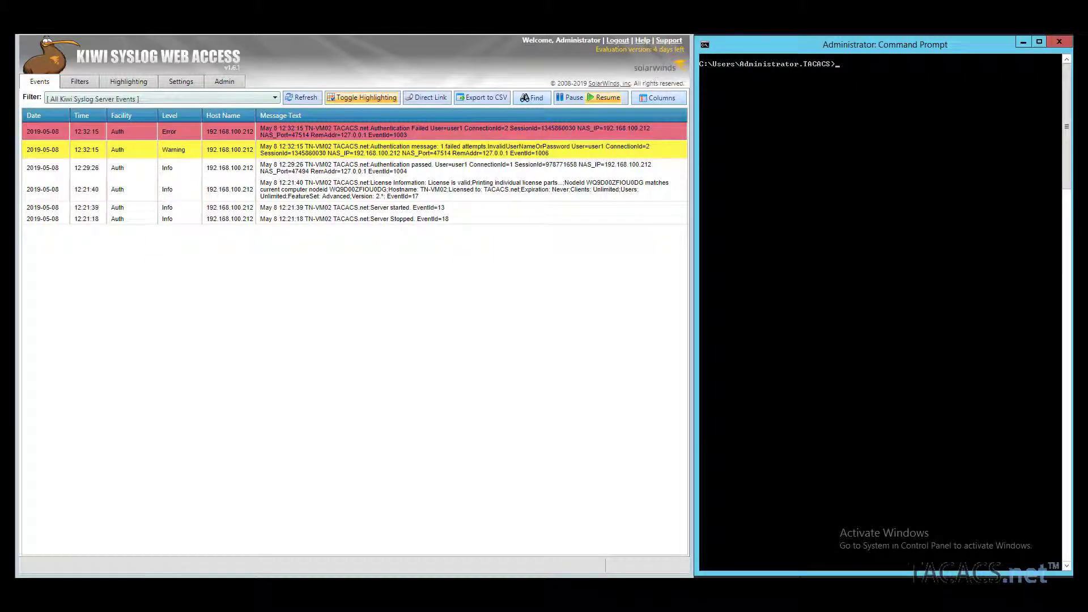
text(tactest -s 192.168.100.212 -k secret -u user1 -p password)
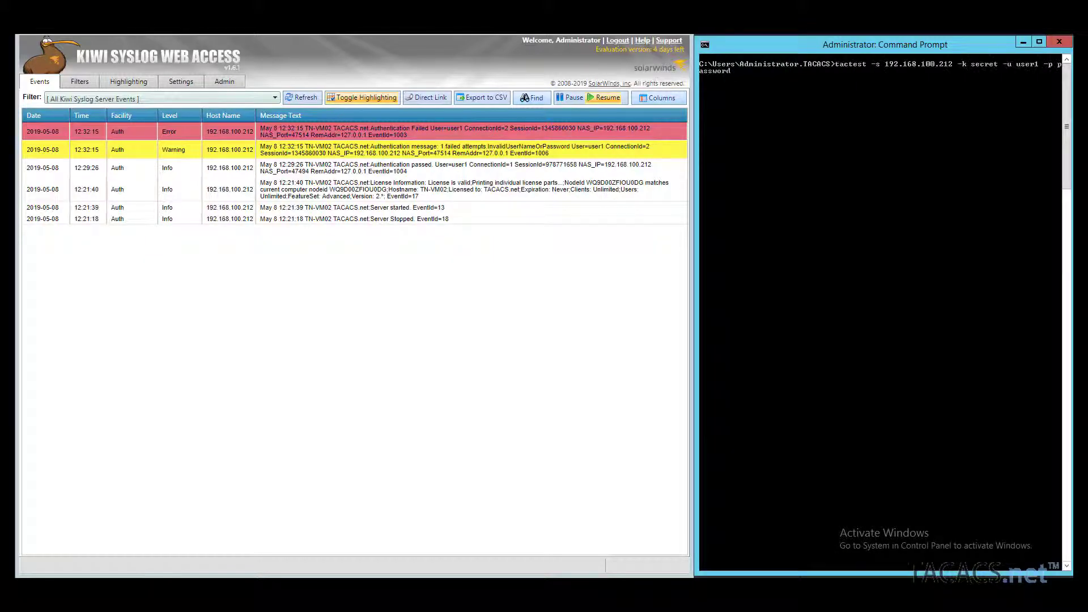
key(BackSpace)
key(BackSpace)
key(BackSpace)
key(BackSpace)
text(wrong)
key(Return)
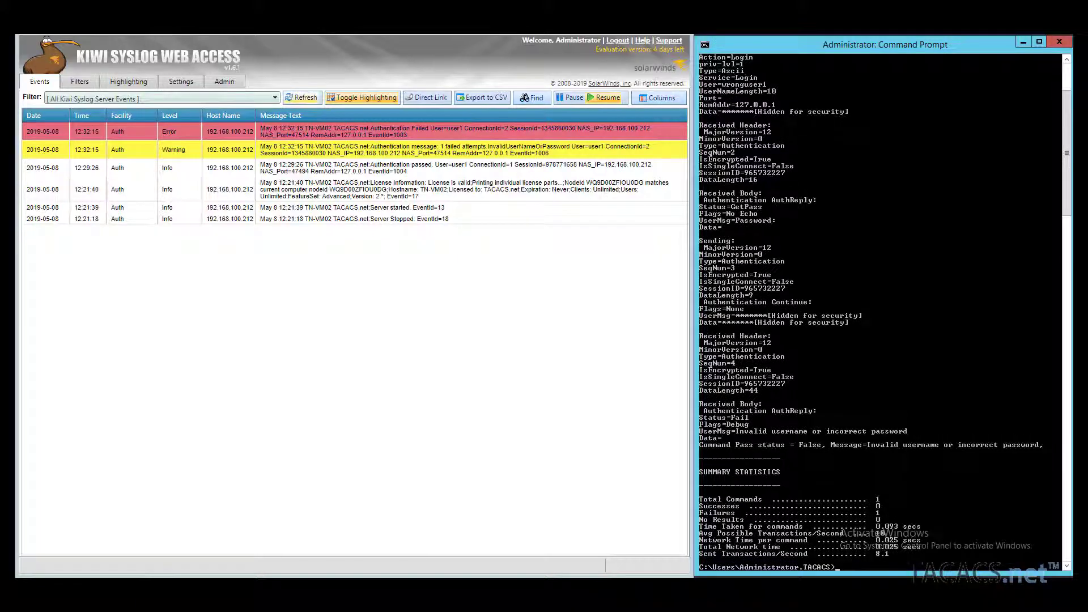
click(302, 97)
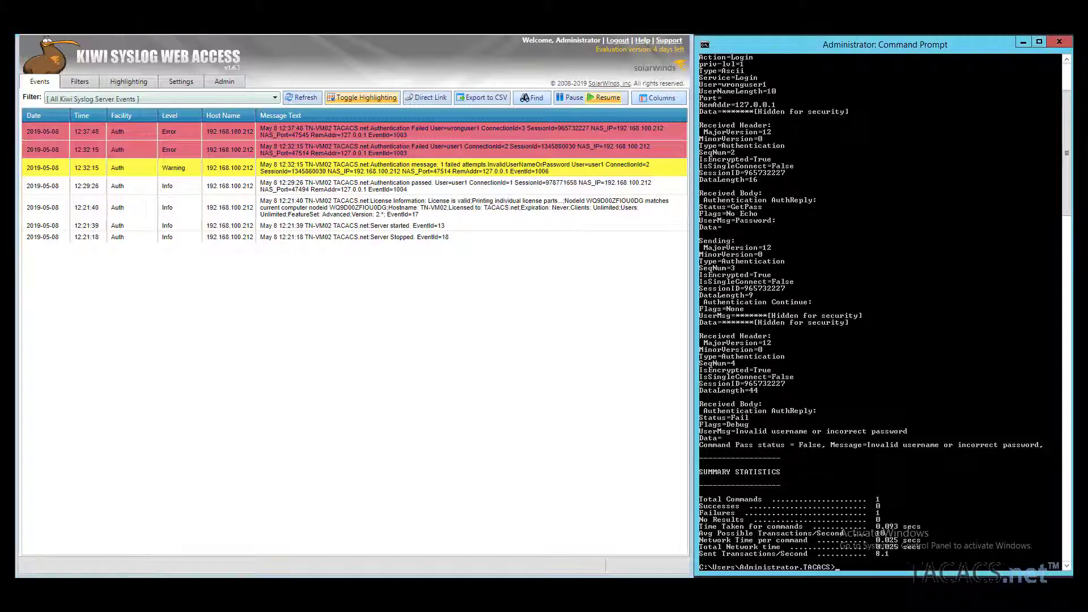
text(cls)
key(Return)
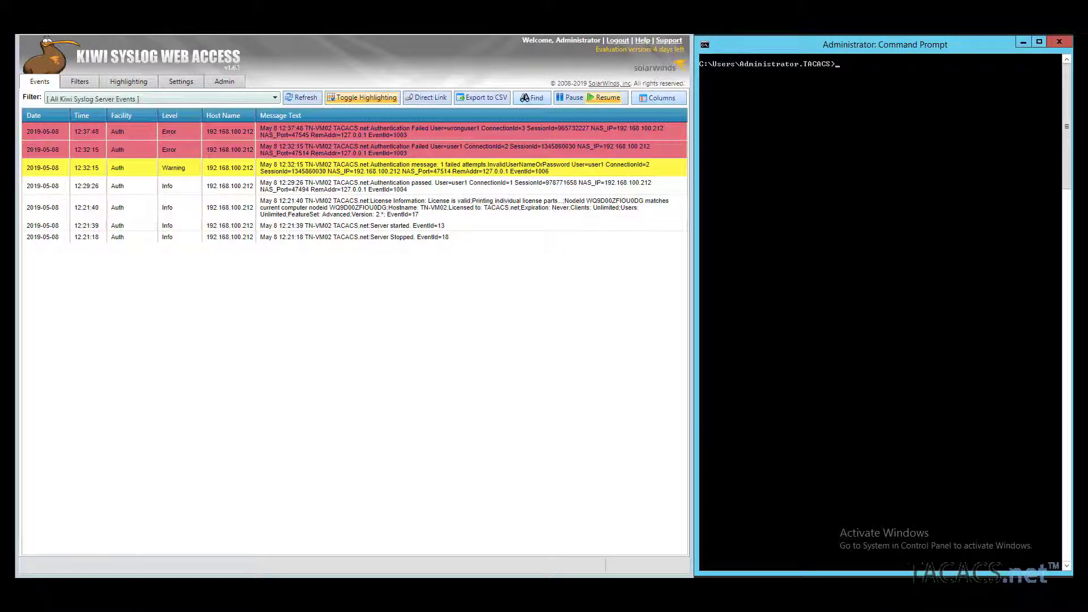
Step: Run a tactest login against 192.168.100.212 using a wrong shared key
text(tactest -s 192.168.100.212 -k secret -u user1 -p pass)
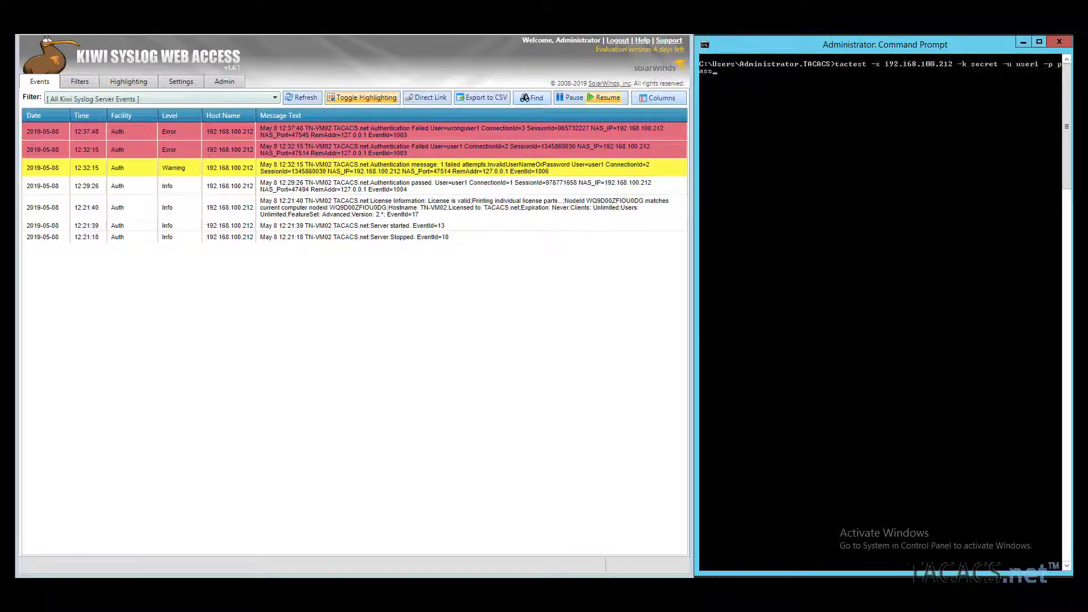
text(not)
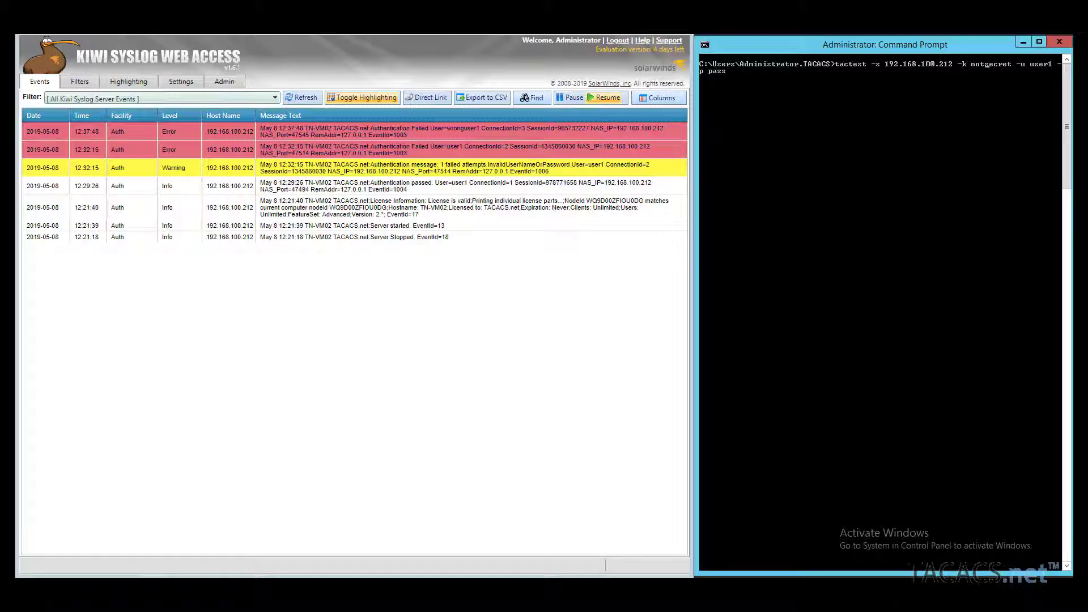
key(Return)
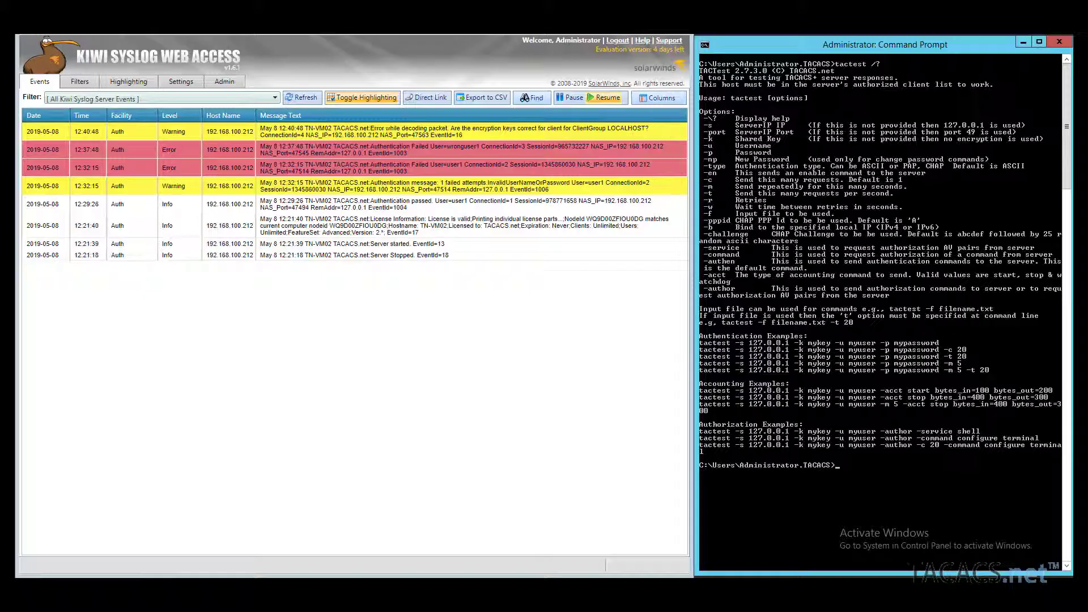
Step: Clear the console and paste the authorization example, setting its command to show running-configuration
text(cls)
key(Return)
right_click(845, 59)
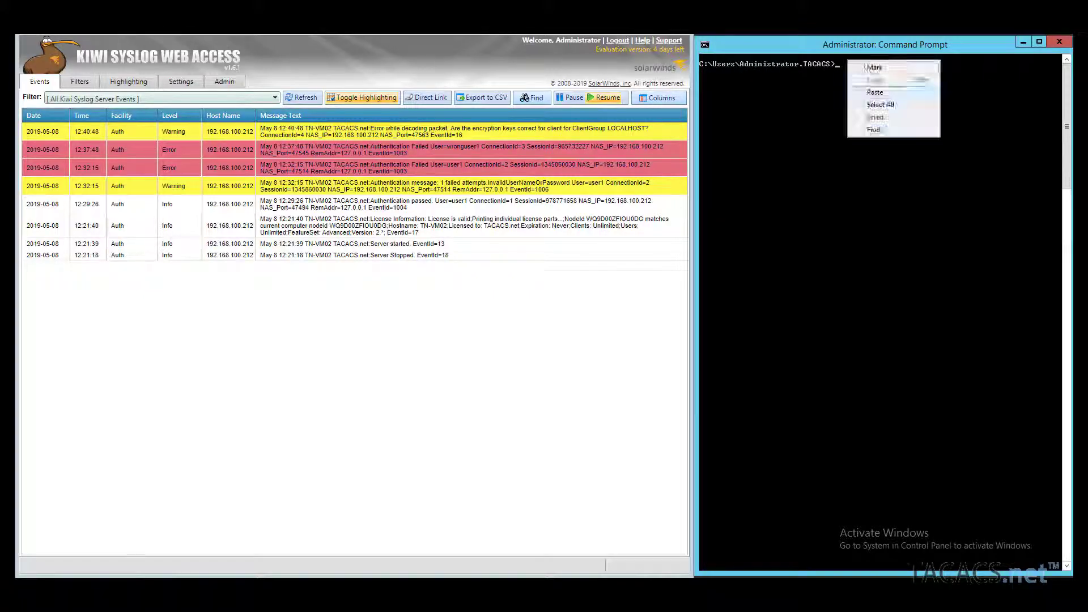
click(873, 92)
key(BackSpace)
key(BackSpace)
key(BackSpace)
key(BackSpace)
key(BackSpace)
key(BackSpace)
key(BackSpace)
key(BackSpace)
key(BackSpace)
key(BackSpace)
key(BackSpace)
key(BackSpace)
key(BackSpace)
key(BackSpace)
key(BackSpace)
key(BackSpace)
key(BackSpace)
key(BackSpace)
text(show running-configuration)
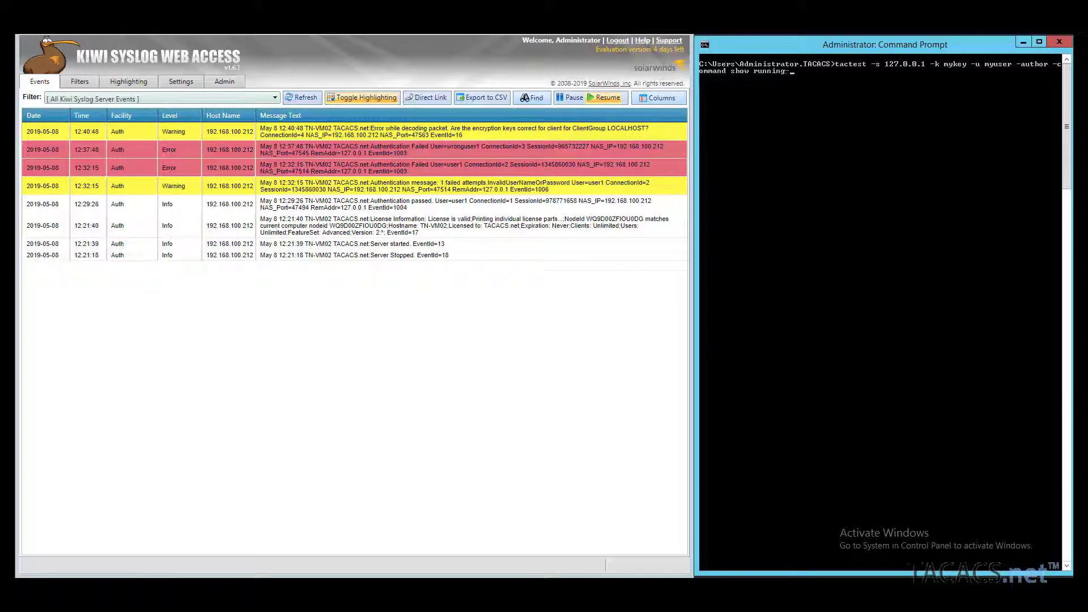
Step: Set user1, the shared key and server 192.168.100.212, run the authorization, then clear the console
key(BackSpace)
key(BackSpace)
key(BackSpace)
key(BackSpace)
key(BackSpace)
key(BackSpace)
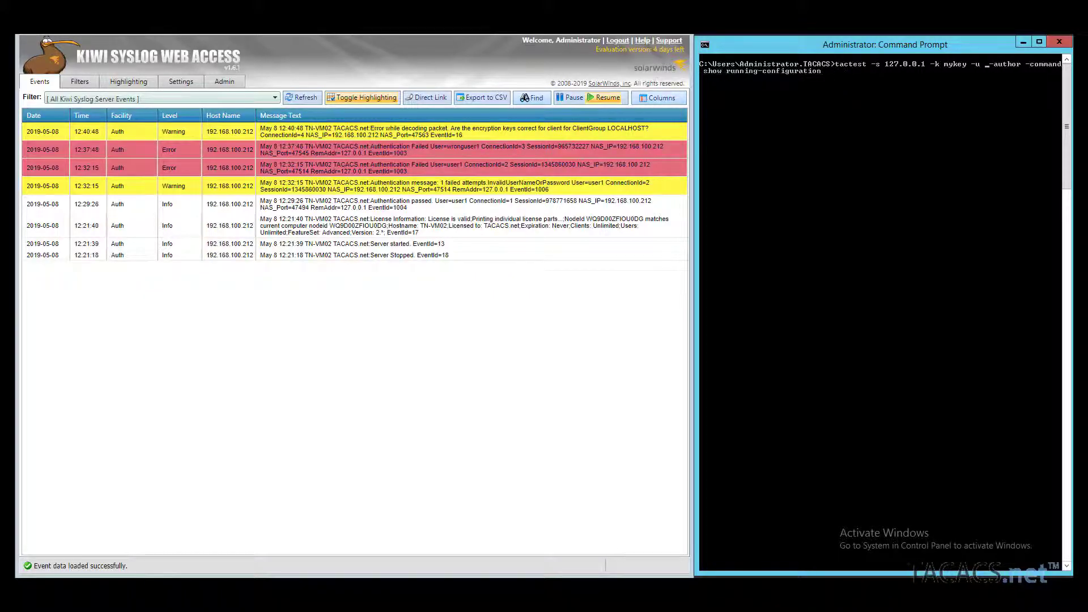
text(user1)
key(Left)
key(Left)
key(Left)
key(Left)
key(Left)
key(Left)
key(Left)
key(Left)
key(Left)
key(BackSpace)
key(BackSpace)
key(BackSpace)
key(BackSpace)
key(BackSpace)
text(secret)
key(Left)
key(Left)
key(Left)
key(Left)
key(Left)
key(Left)
key(Left)
key(Left)
key(Left)
key(Left)
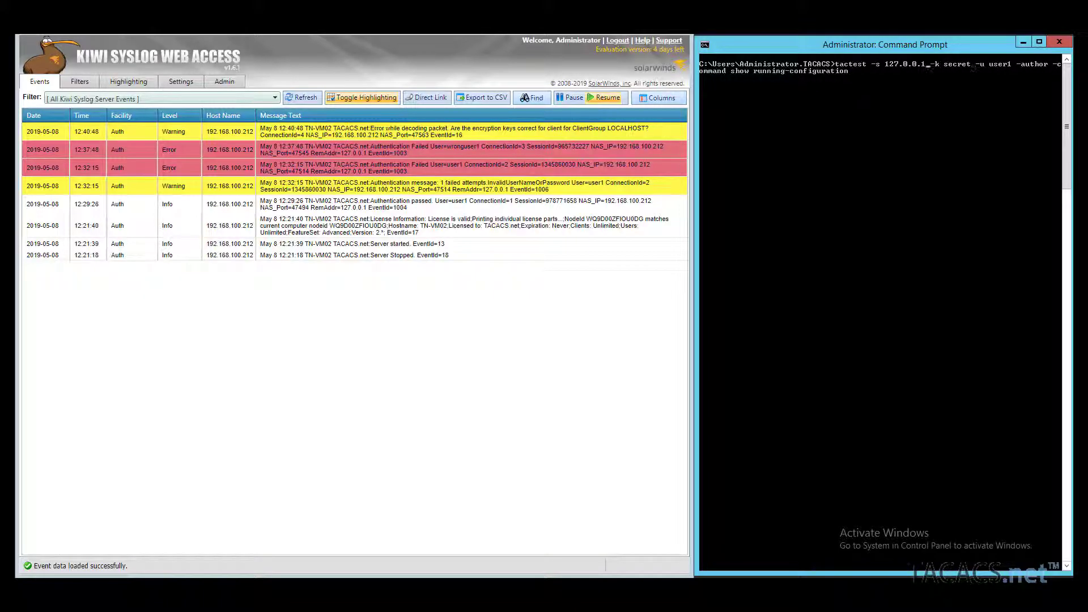
key(BackSpace)
key(BackSpace)
key(BackSpace)
key(BackSpace)
key(BackSpace)
key(BackSpace)
key(BackSpace)
key(BackSpace)
key(BackSpace)
text(192.168.100.212)
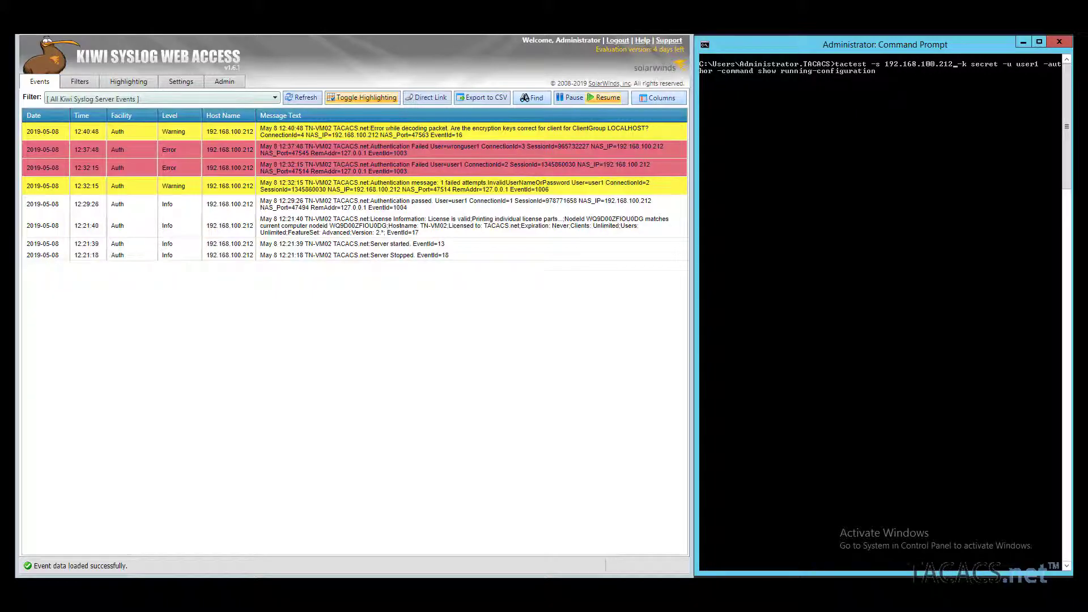
key(Return)
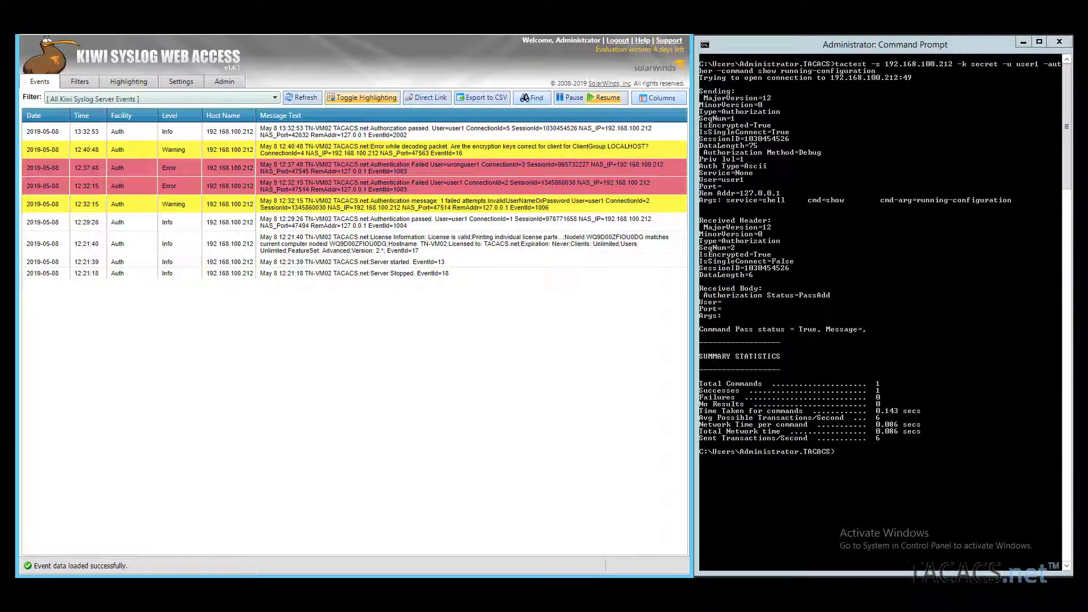
key(alt+Tab)
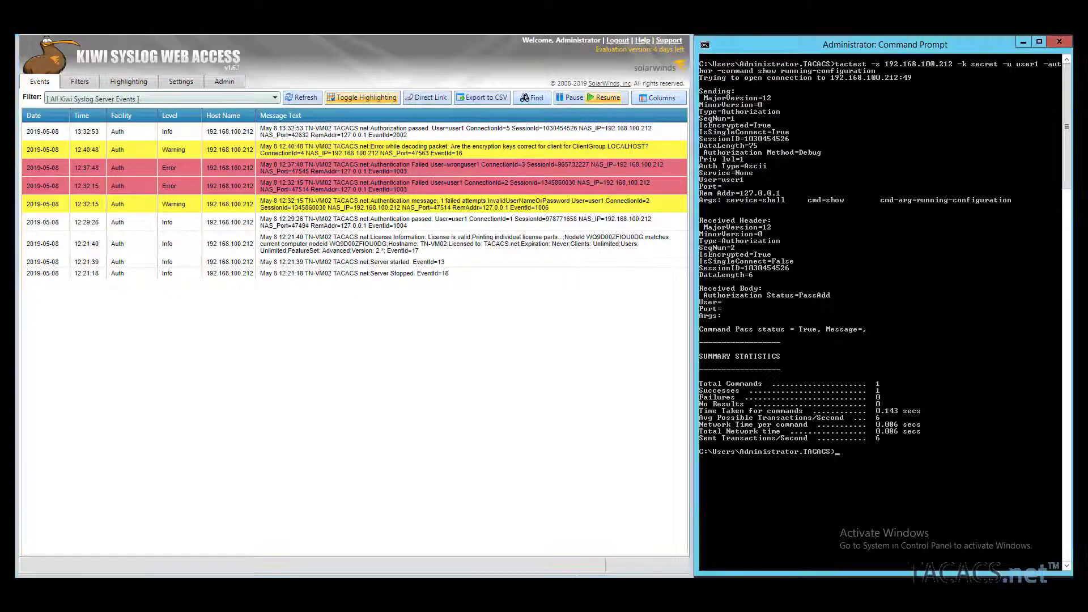
text(cls)
key(Return)
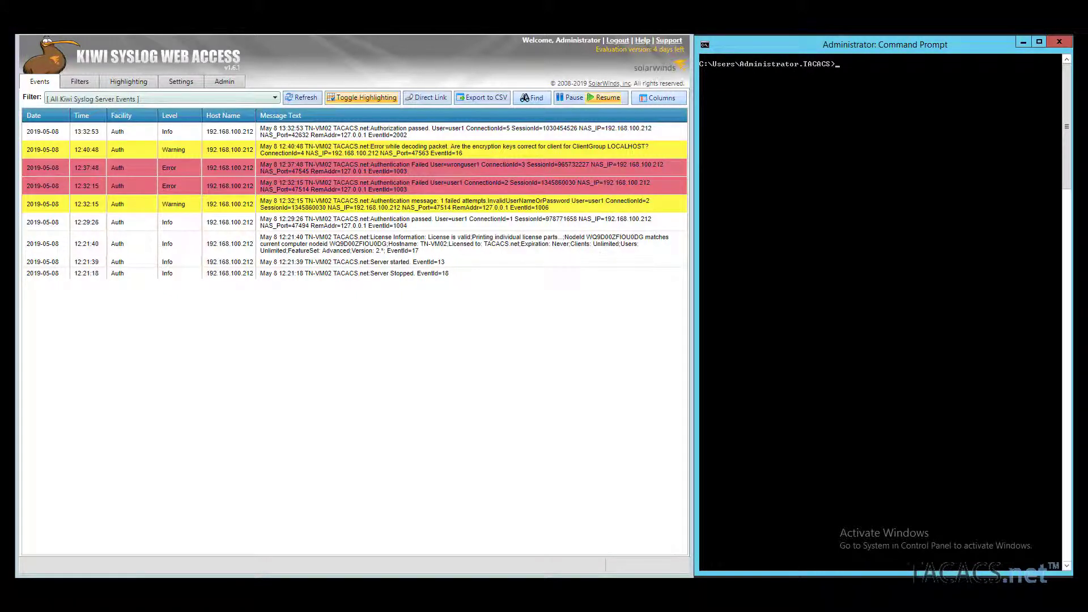
Step: Rerun the authorization test with the command changed to configure terminal, then refresh Kiwi
key(Up)
key(Up)
key(BackSpace)
key(BackSpace)
key(BackSpace)
key(BackSpace)
key(BackSpace)
key(BackSpace)
key(BackSpace)
key(BackSpace)
key(BackSpace)
key(BackSpace)
key(BackSpace)
key(BackSpace)
key(BackSpace)
key(BackSpace)
key(BackSpace)
key(BackSpace)
key(BackSpace)
key(BackSpace)
key(BackSpace)
key(BackSpace)
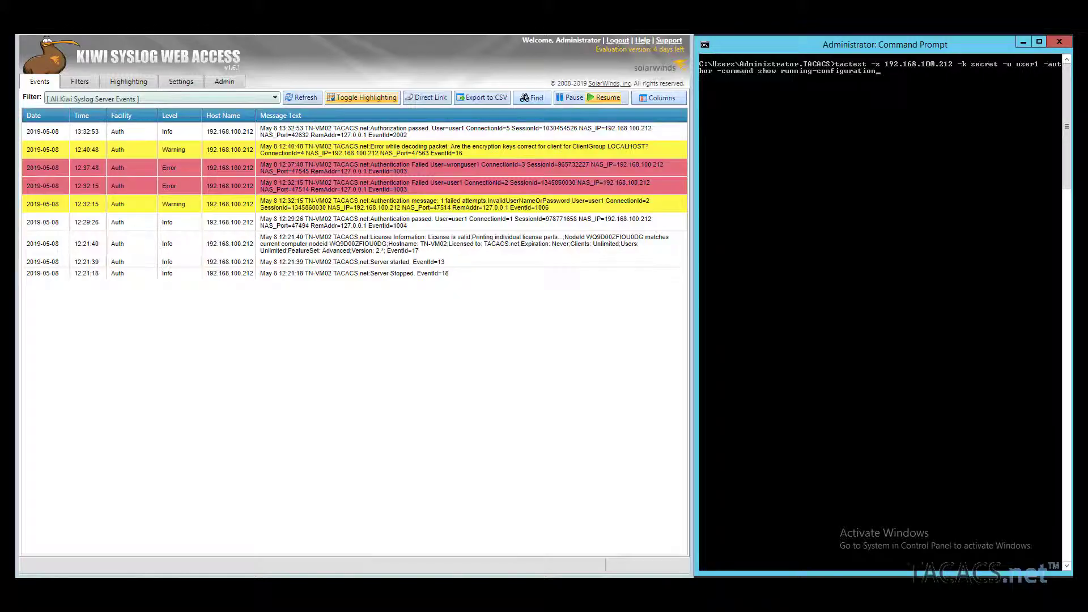
text(configure terminal)
key(Return)
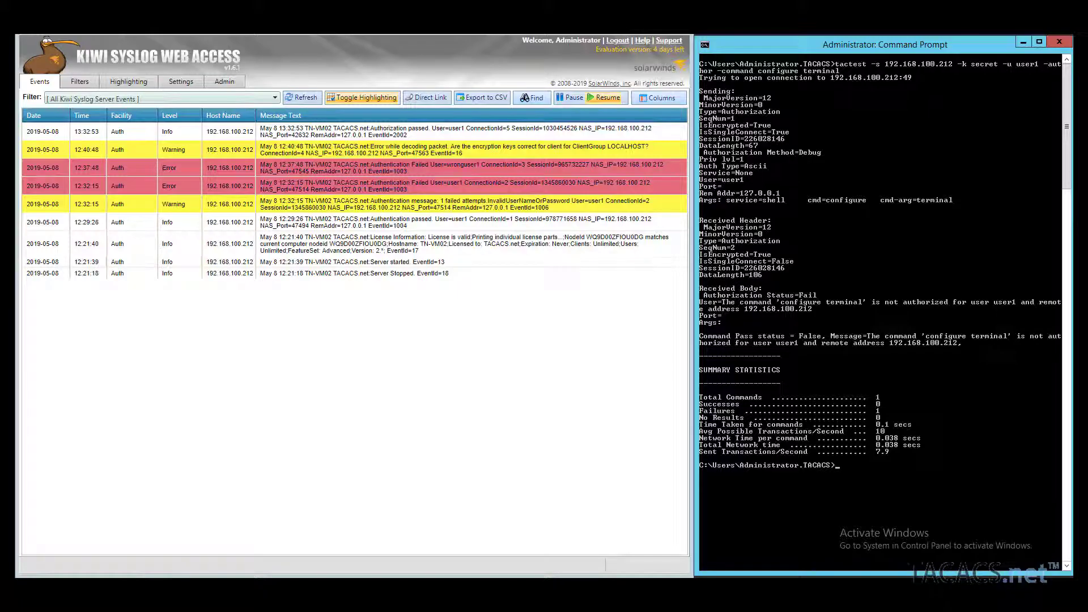
click(302, 98)
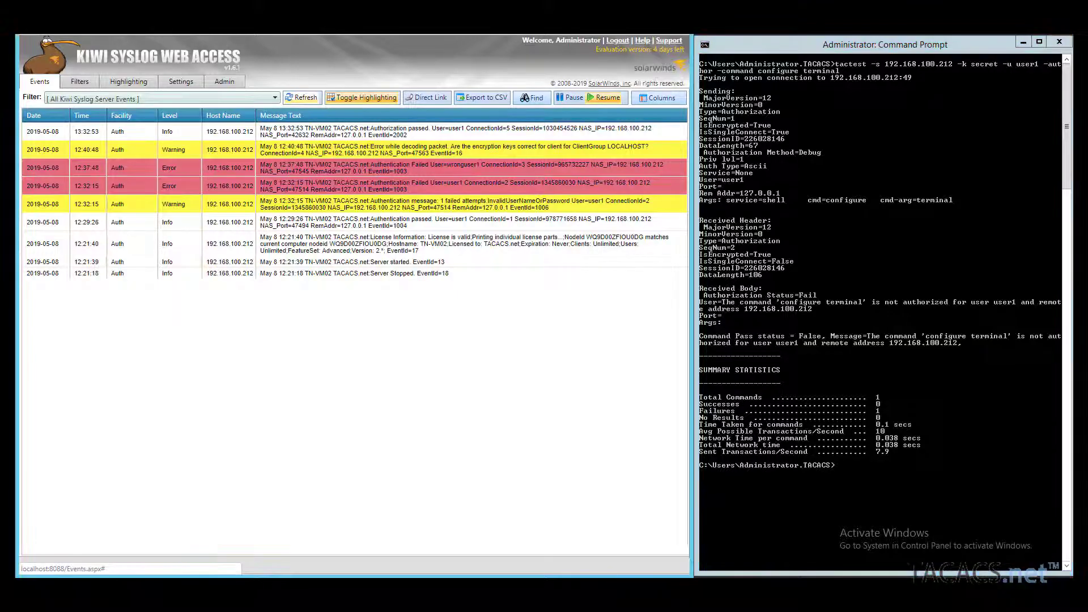